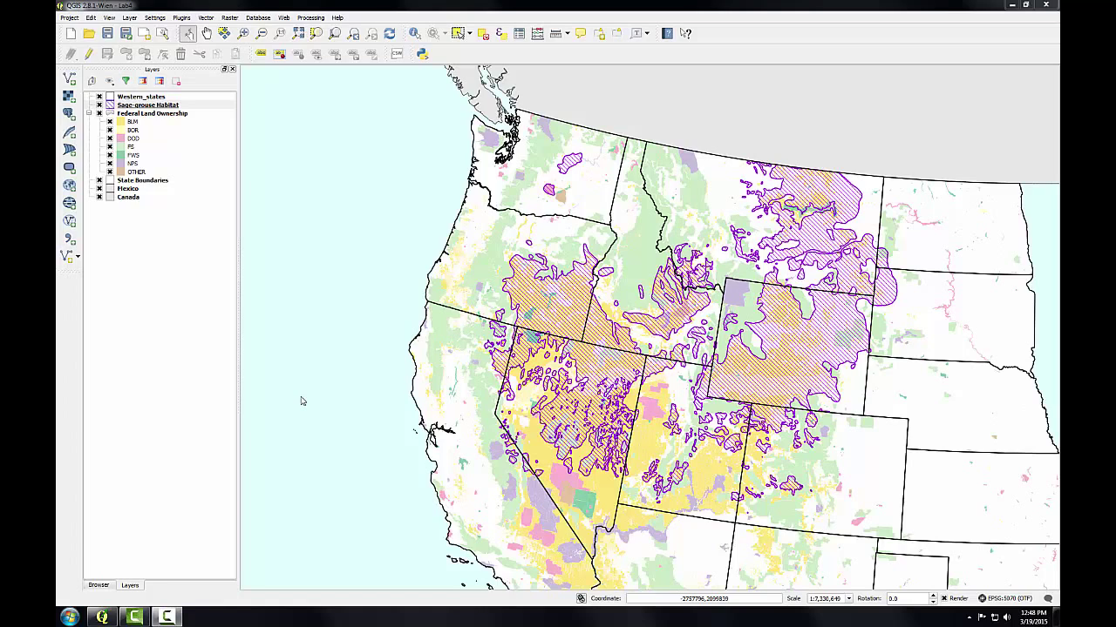
Zoom the main map in to a rectangle around the sage-grouse habitat in the western states.
left_click(243, 33)
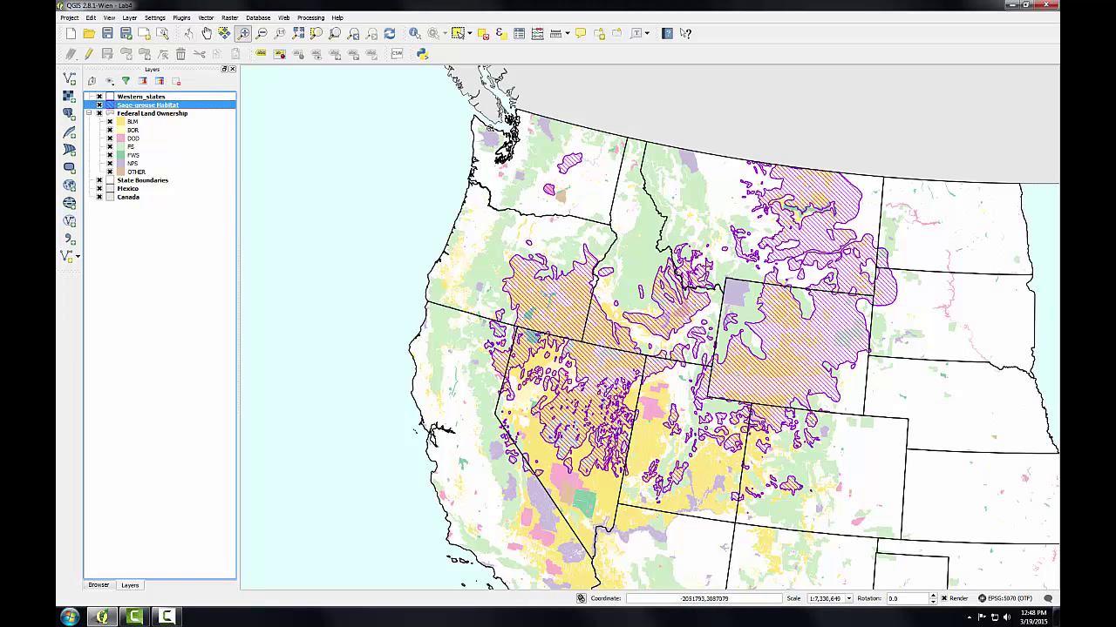
left_click_drag(471, 119, 924, 535)
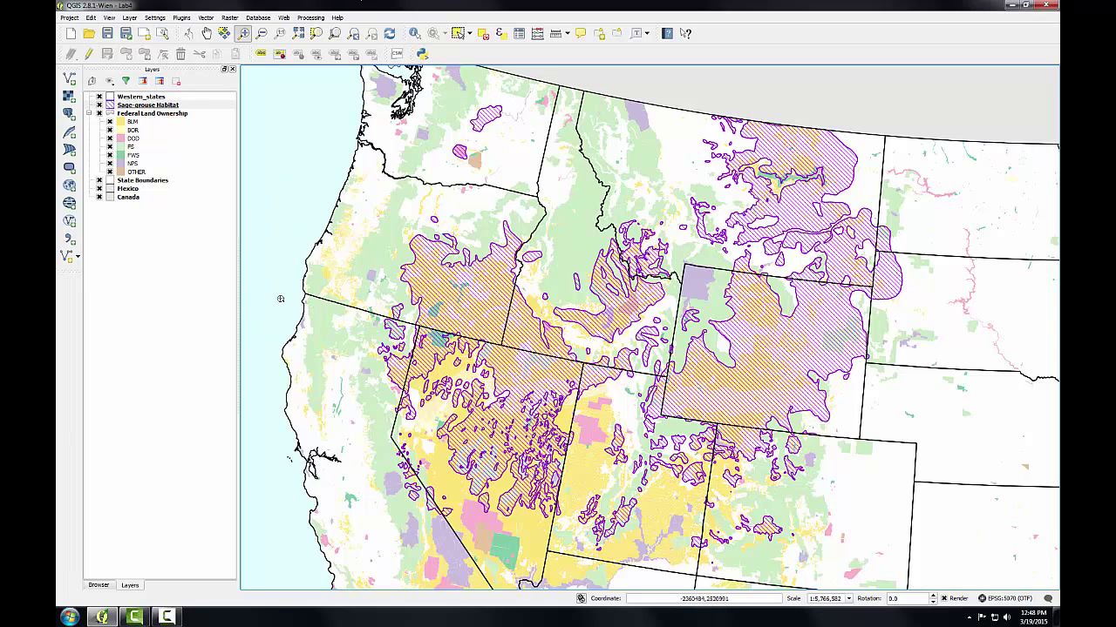
Create a new print composer titled 'Lab 4'.
left_click(68, 17)
left_click(85, 127)
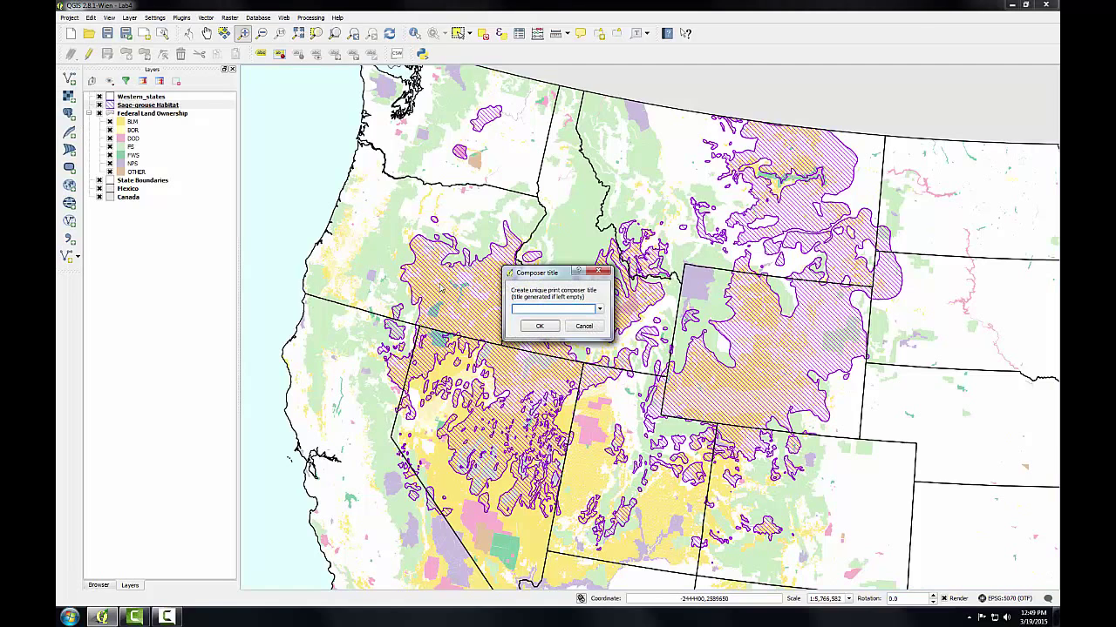
type("Lab 4")
left_click(534, 326)
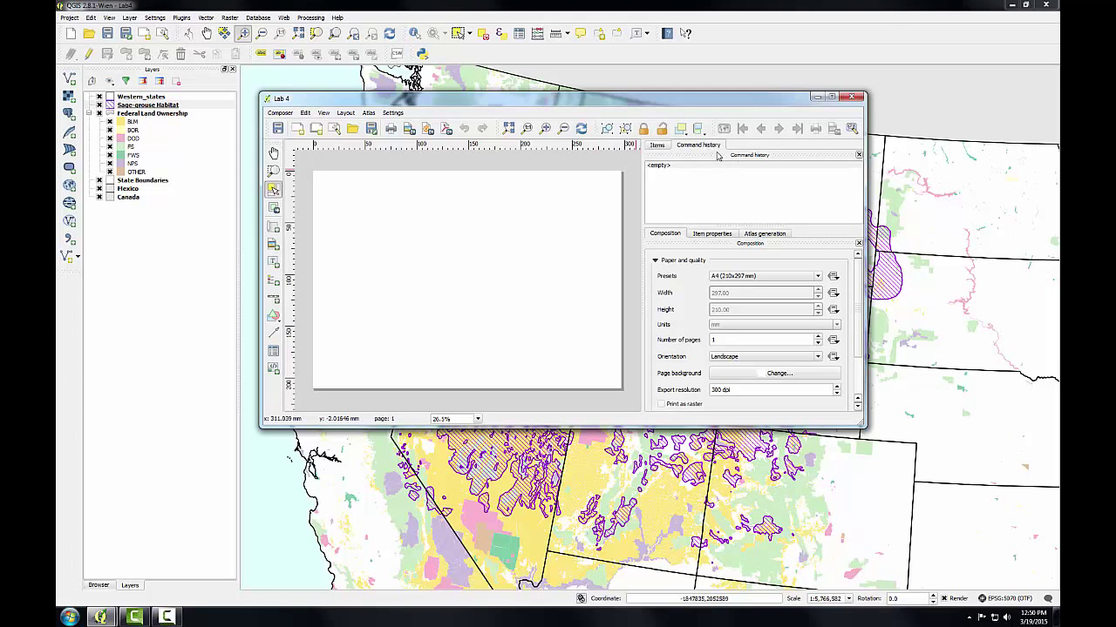
Close the Command history panel, enlarge the composer window and zoom in on the page.
left_click(858, 154)
left_click_drag(478, 99, 330, 35)
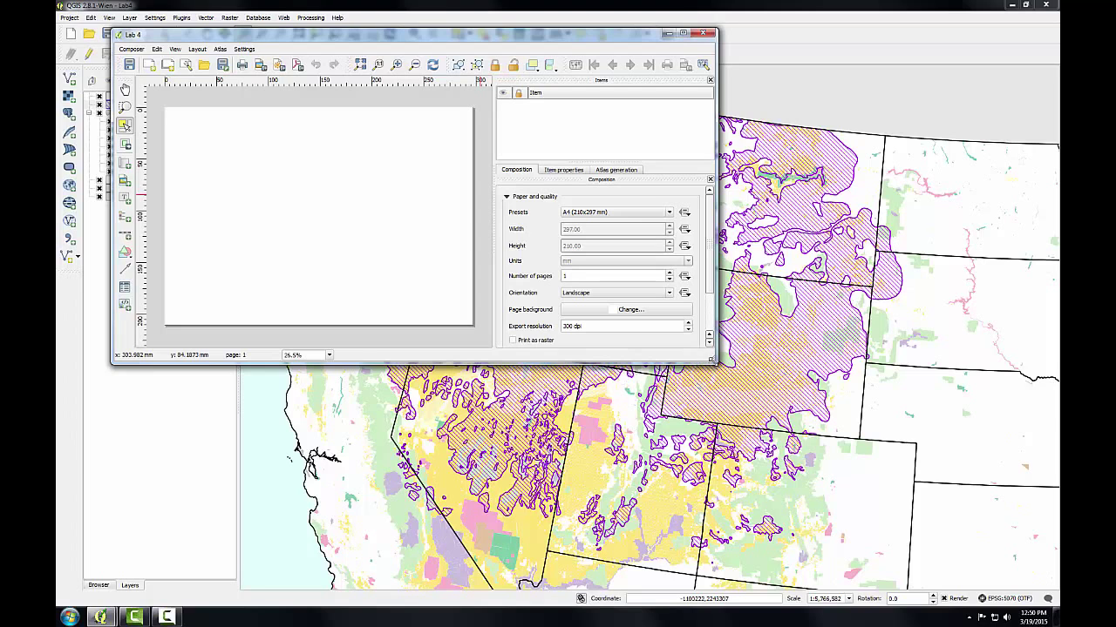
left_click_drag(712, 361, 974, 593)
left_click(124, 107)
left_click_drag(260, 200, 608, 449)
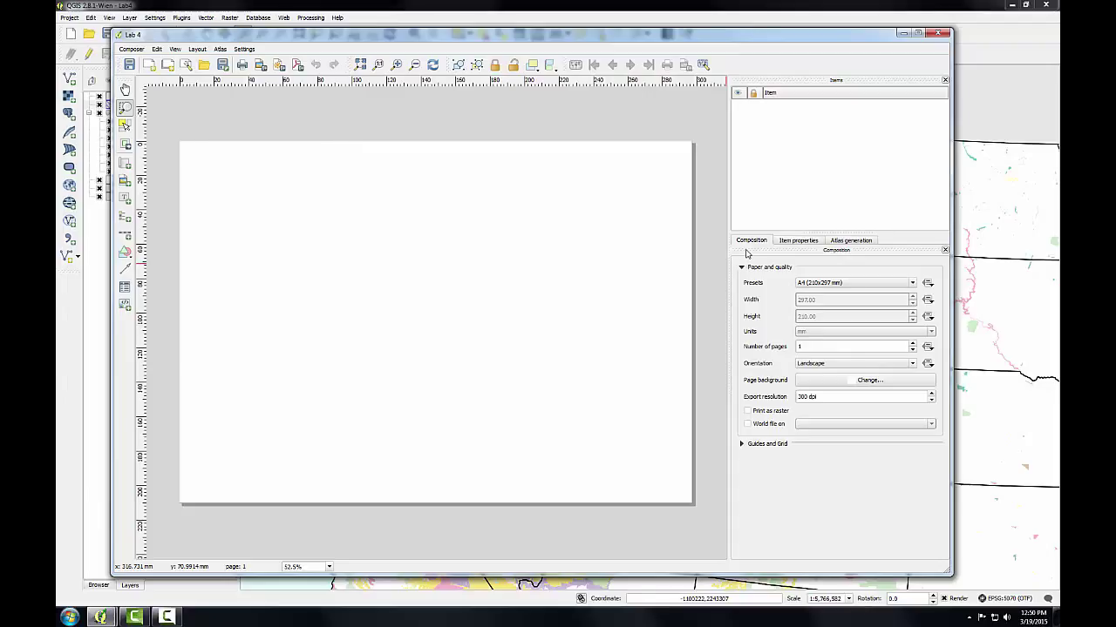
Set the page size preset to ANSI A (Letter; 8.5x11 in).
left_click(819, 283)
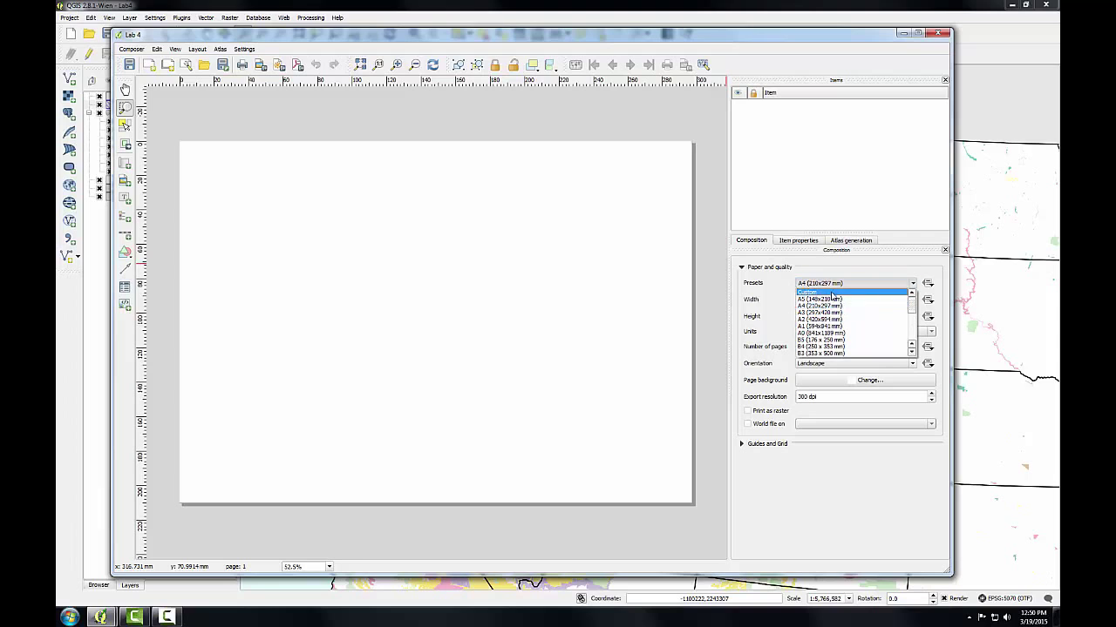
left_click_drag(913, 310, 912, 327)
left_click(891, 313)
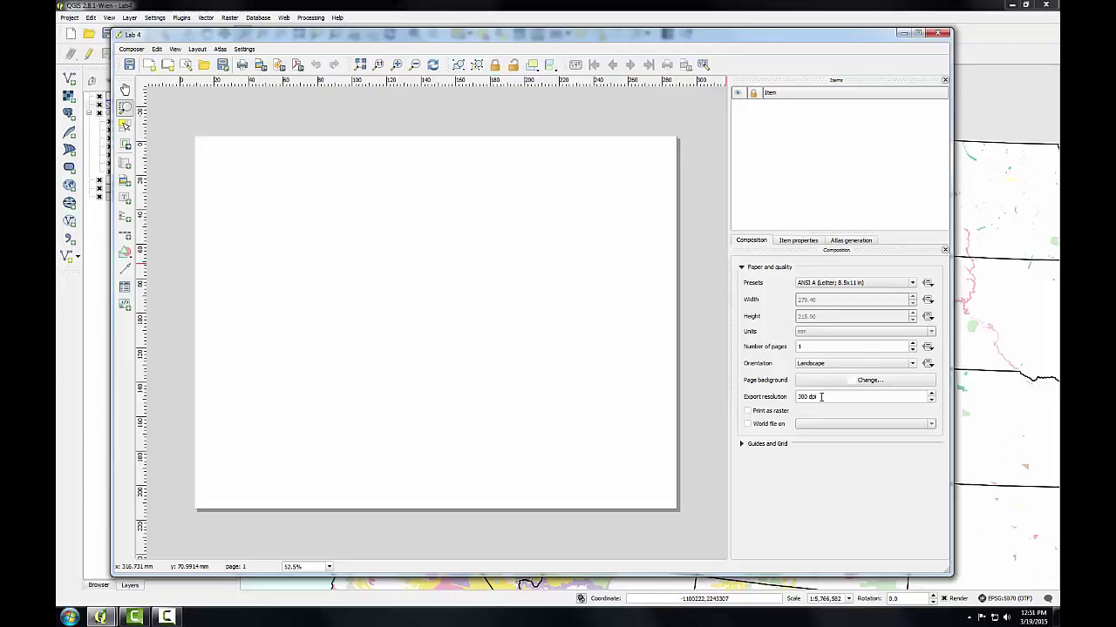
Draw a map frame on the Letter page, then narrow it and shift it toward the left.
left_click(124, 164)
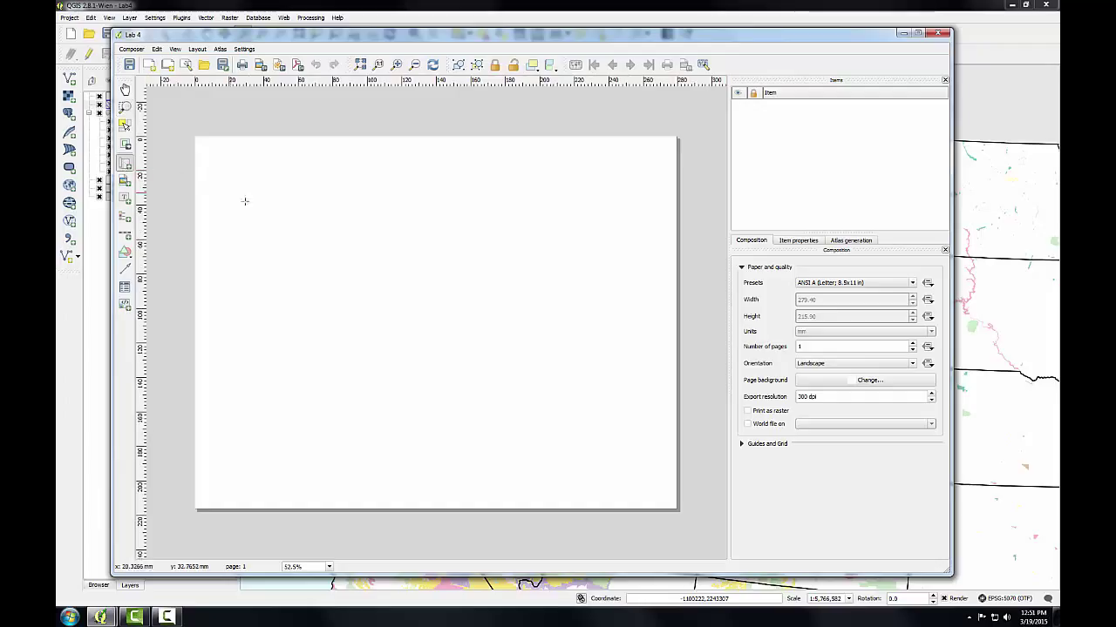
left_click_drag(221, 198, 656, 491)
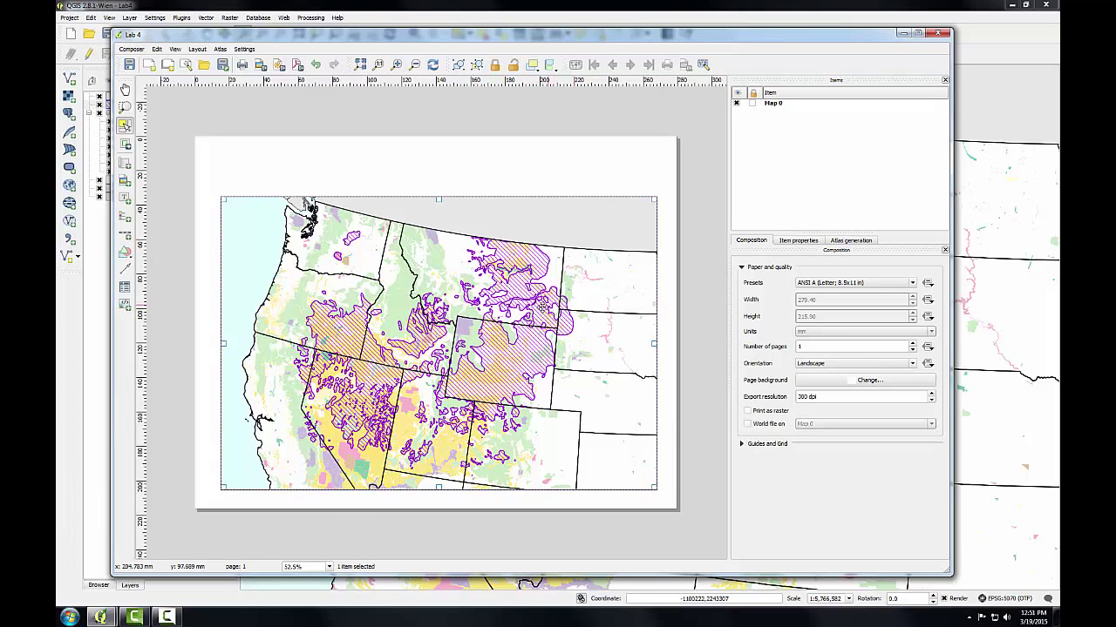
left_click_drag(540, 307, 534, 304)
left_click_drag(649, 342, 604, 351)
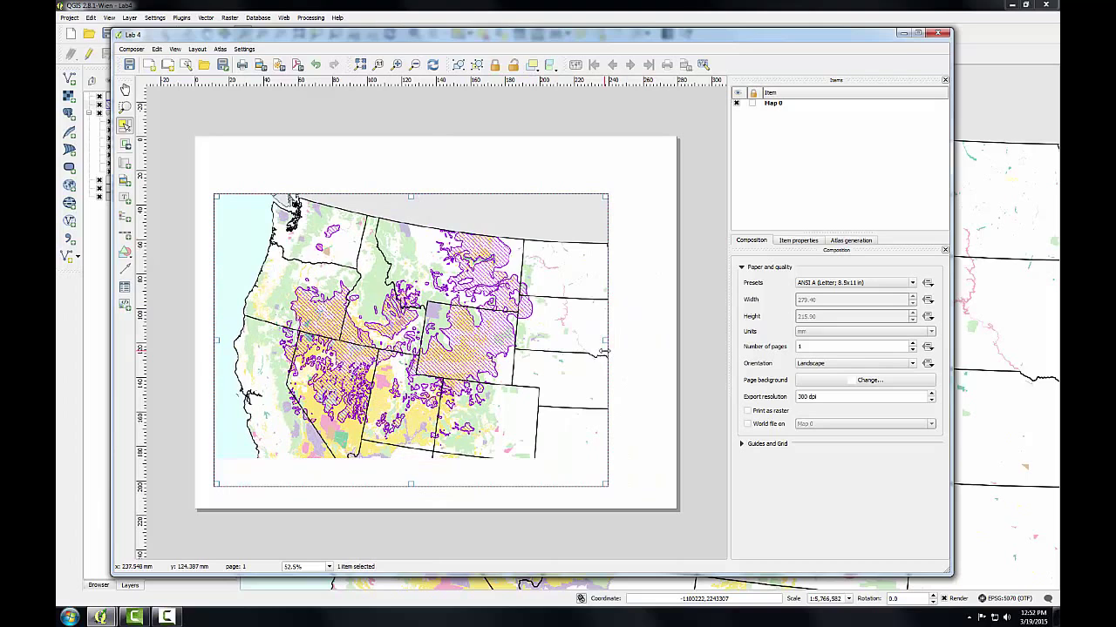
left_click_drag(604, 350, 569, 349)
left_click_drag(460, 338, 454, 346)
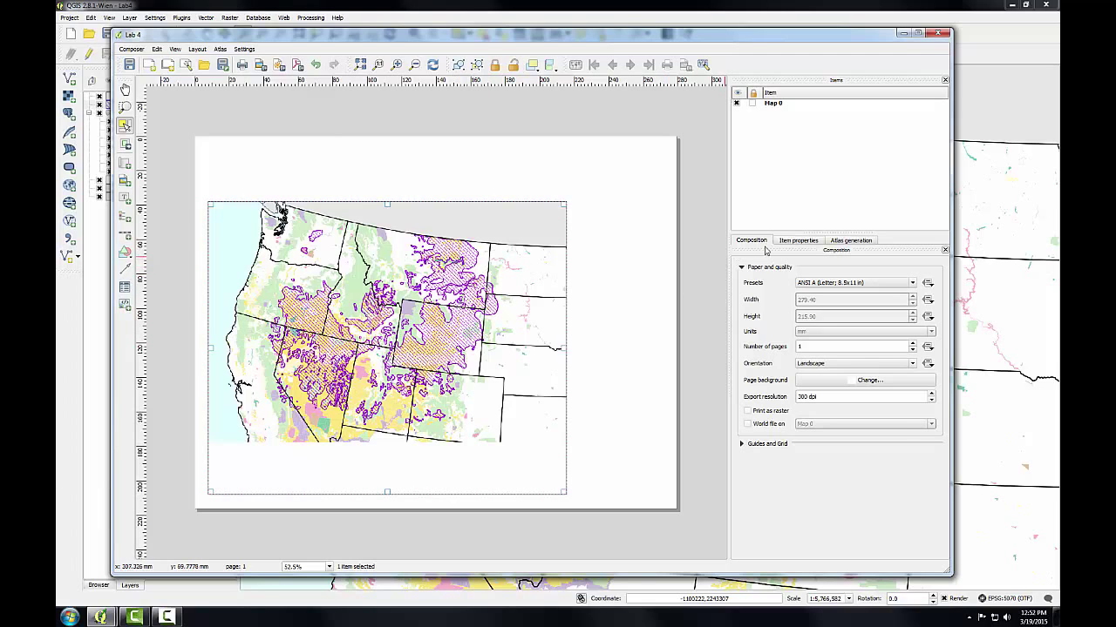
Refresh the map preview, shift its content up, and match it to the map canvas extent.
left_click(799, 241)
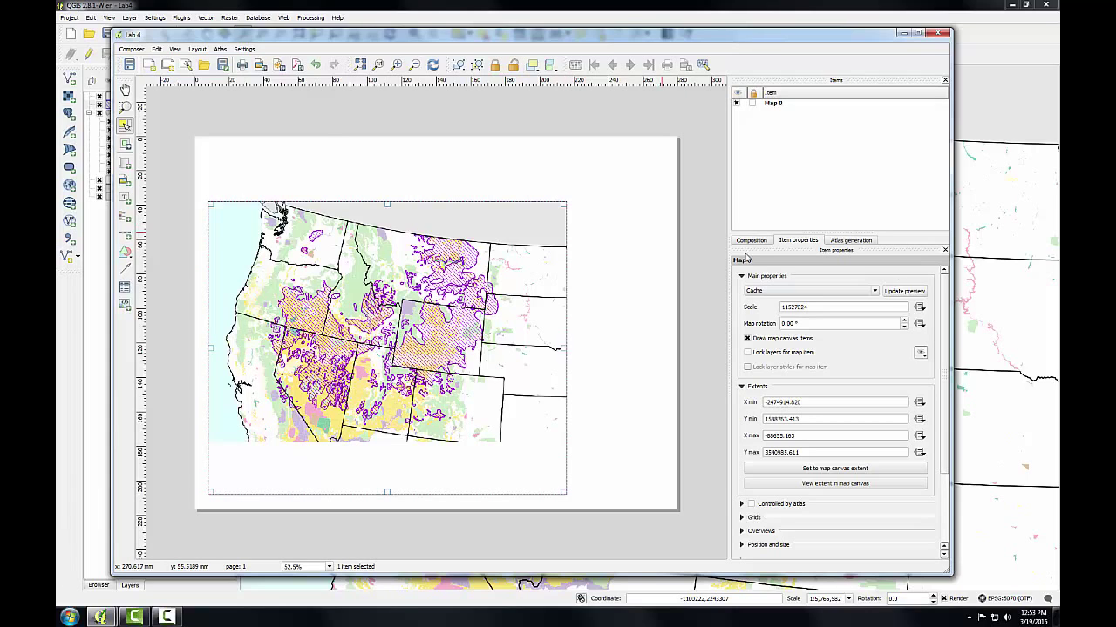
left_click(904, 291)
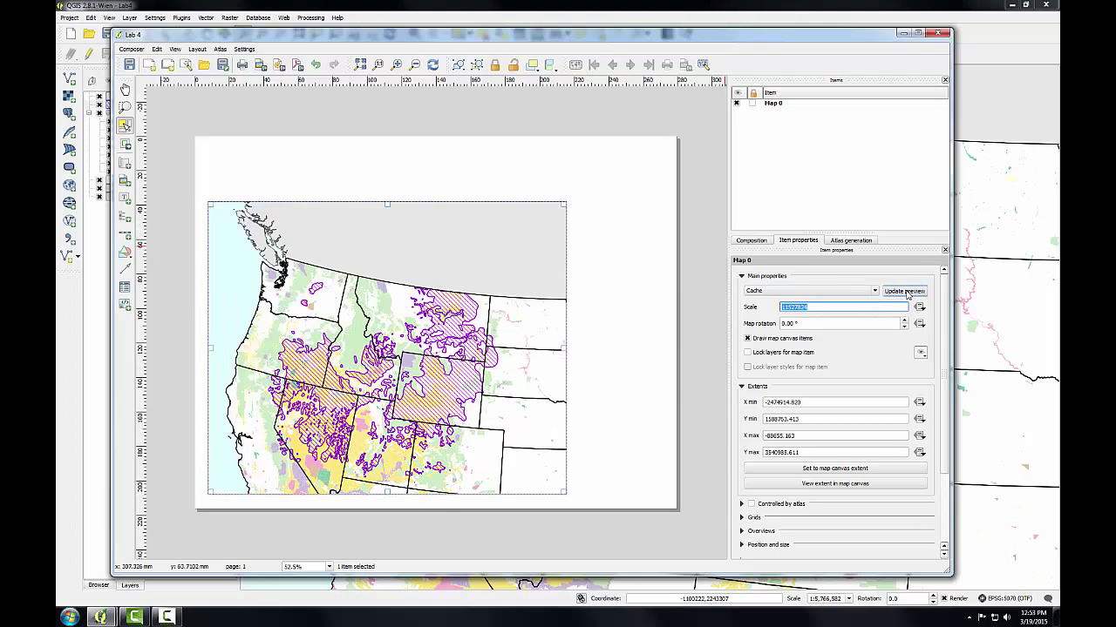
left_click(127, 145)
mouse_move(294, 355)
left_mouse_down()
mouse_move(293, 311)
mouse_move(299, 338)
left_mouse_up()
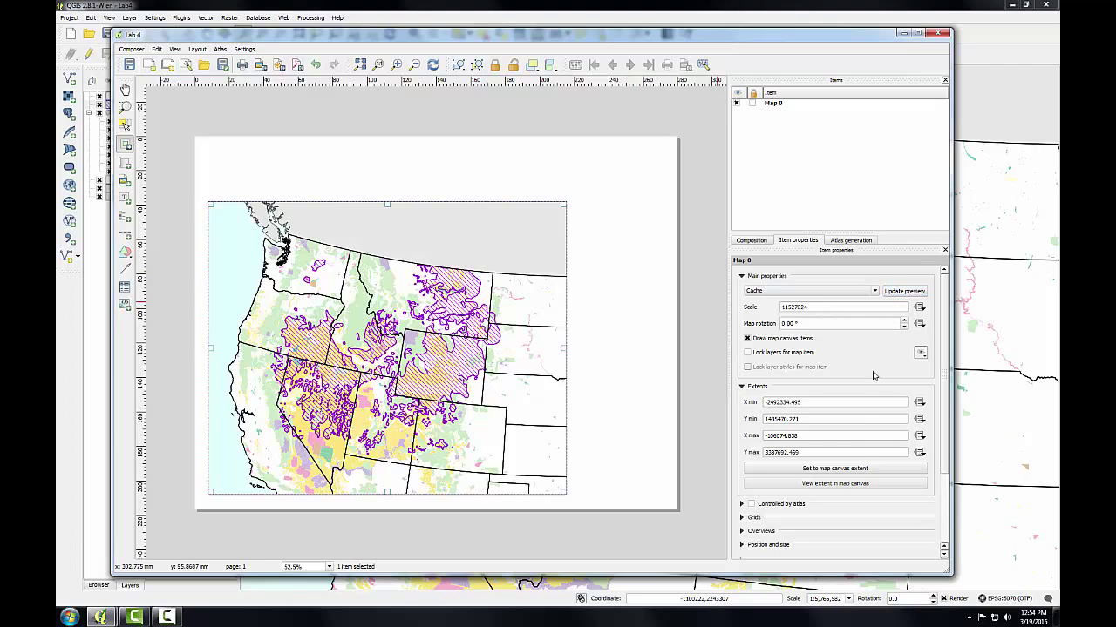
left_click(845, 471)
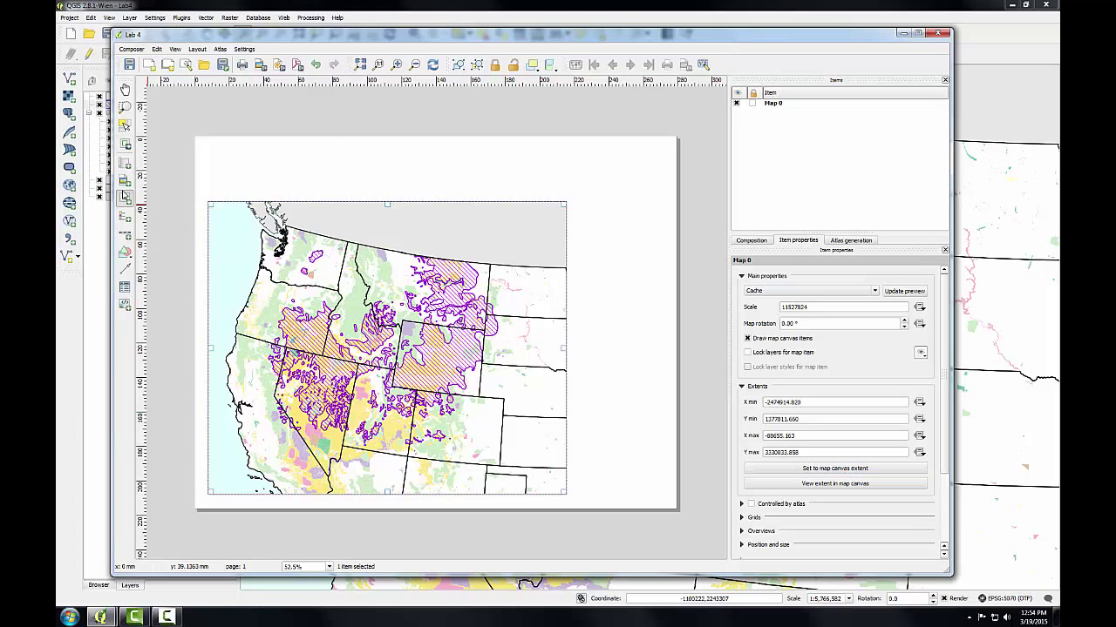
Draw a label above the map, replacing 'QGIS' with 'Greater Sage-grouse Current Distribution'.
mouse_move(209, 150)
left_mouse_down()
mouse_move(273, 177)
mouse_move(659, 182)
left_mouse_up()
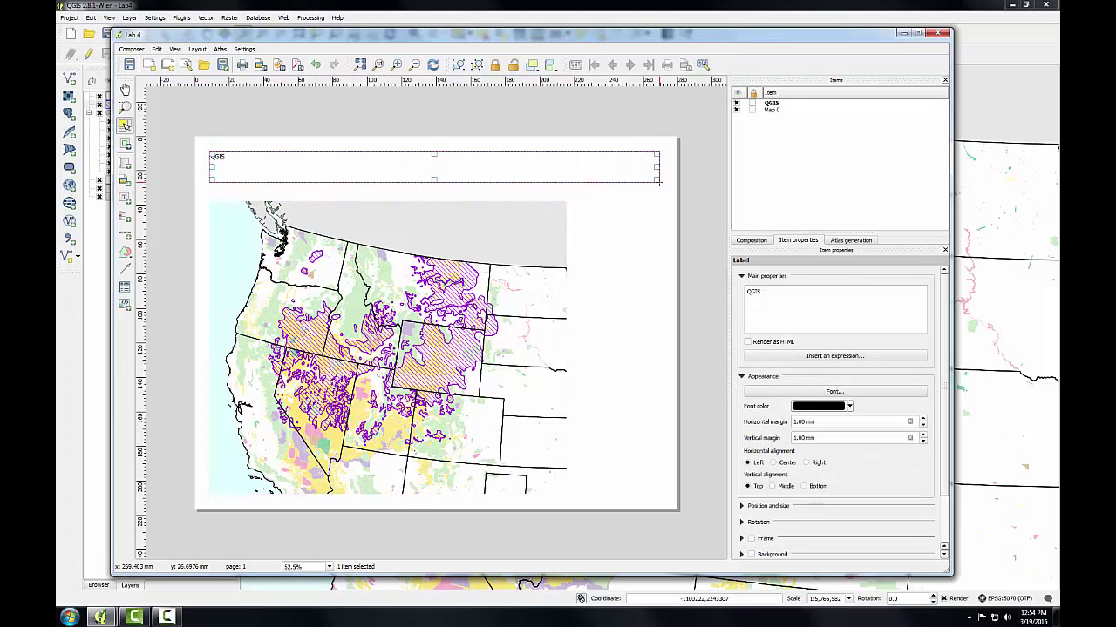
left_click(774, 293)
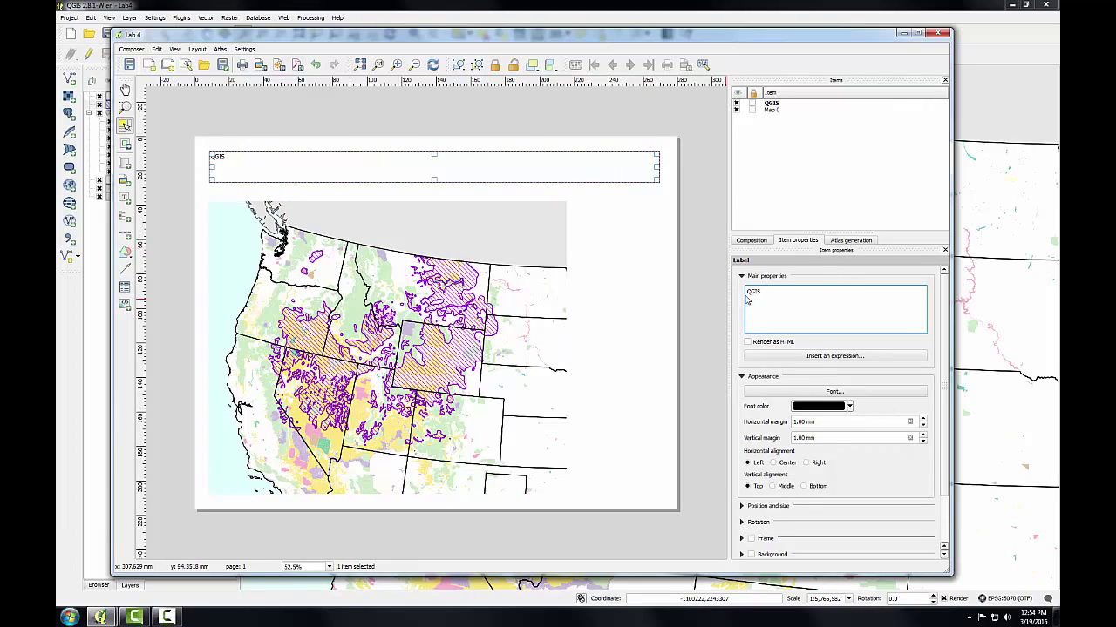
left_click_drag(764, 291, 745, 293)
type("Greater Sage-gro")
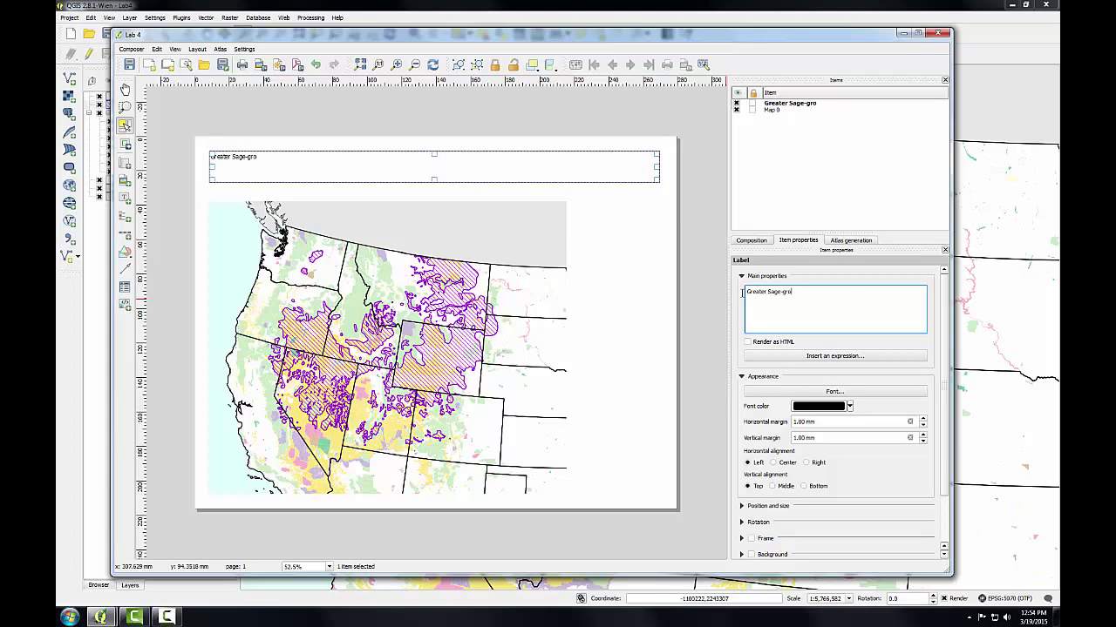
type("use Current Distribution")
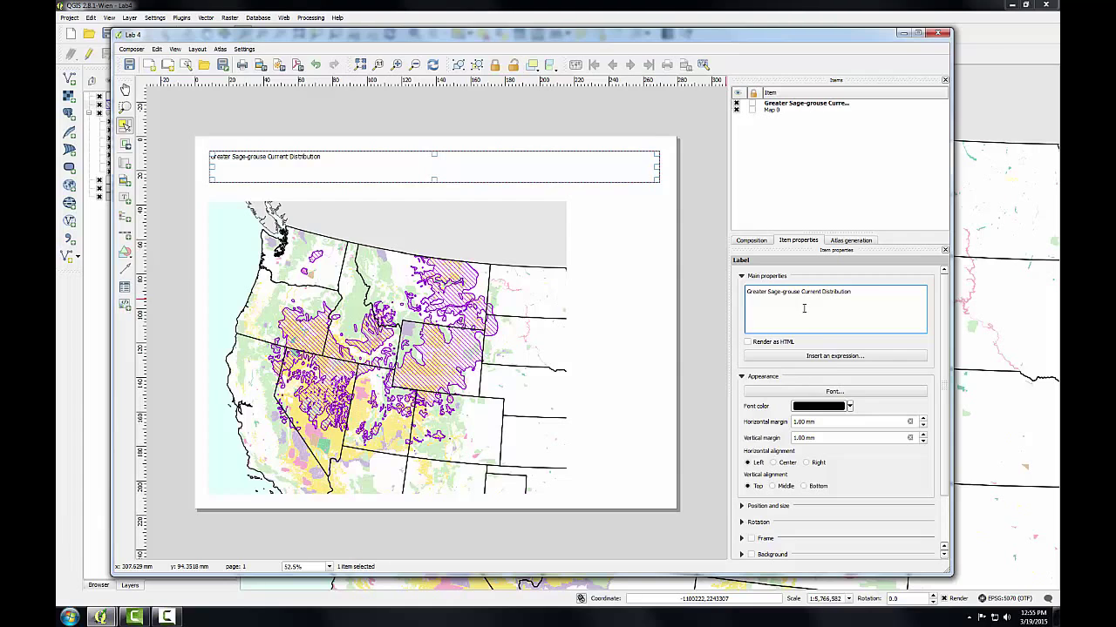
Set the title to 36 pt bold Times New Roman, centered horizontally in its frame.
left_click(821, 392)
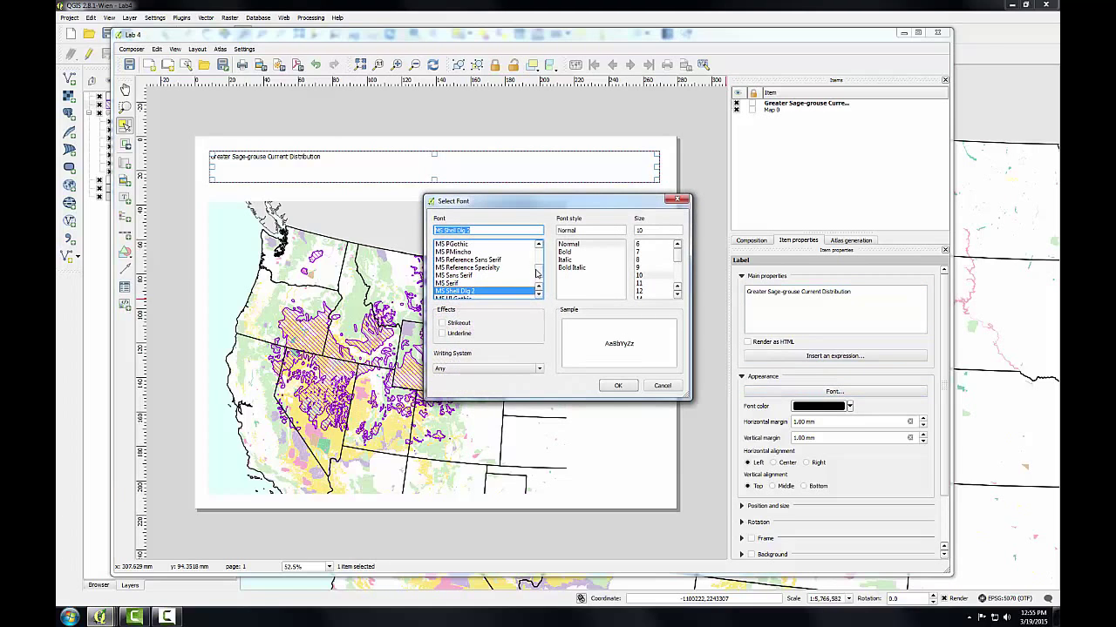
scroll(538, 272, "down", 8)
scroll(538, 261, "down", 8)
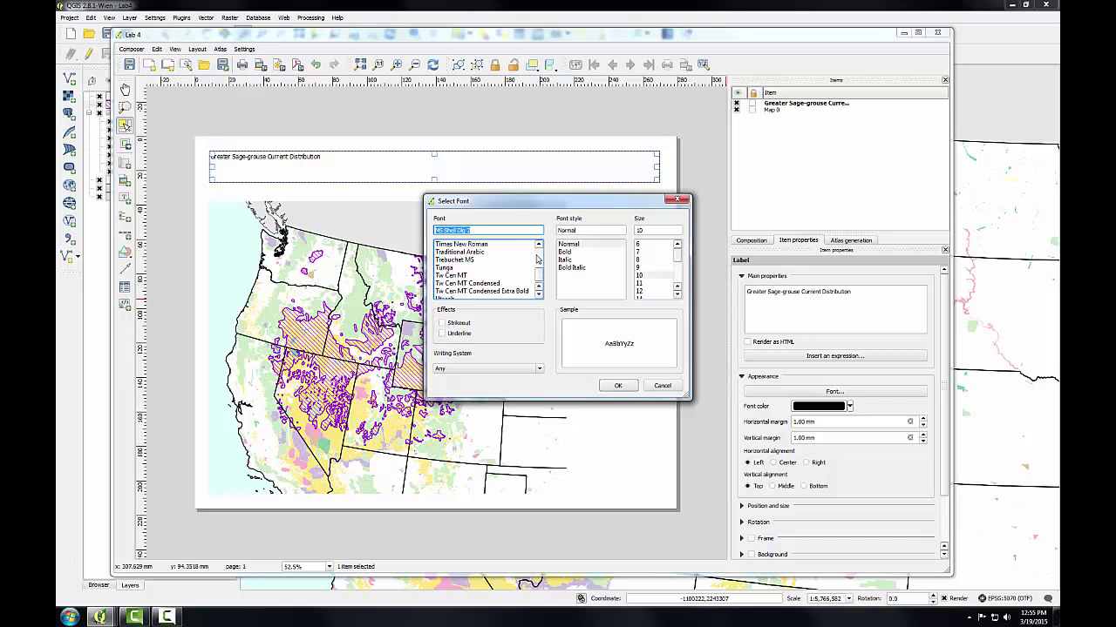
left_click(441, 244)
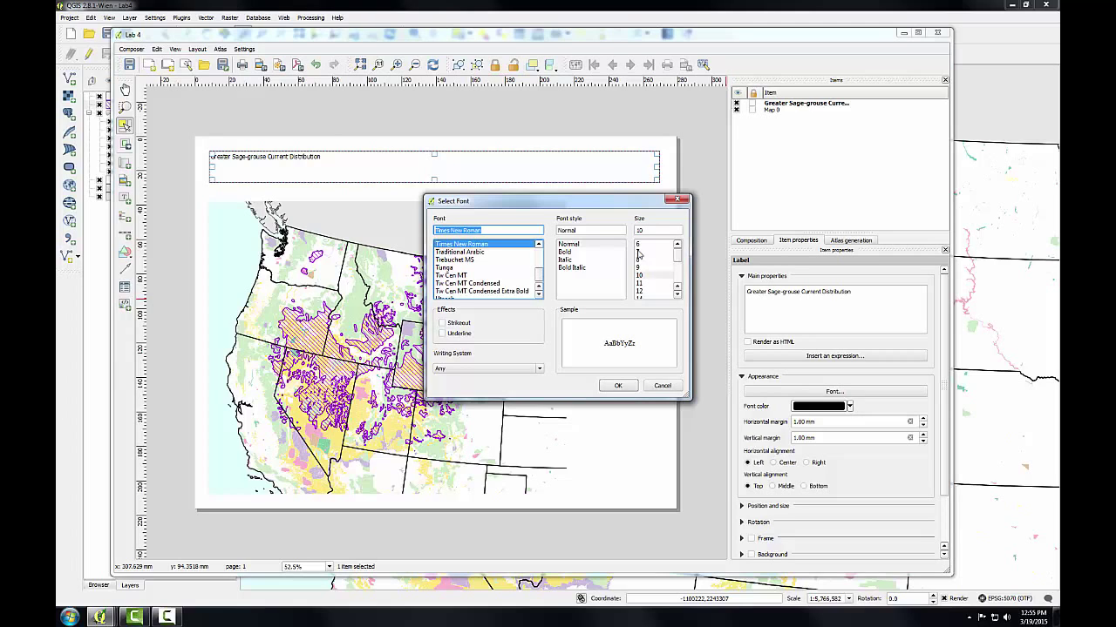
left_click_drag(677, 258, 678, 285)
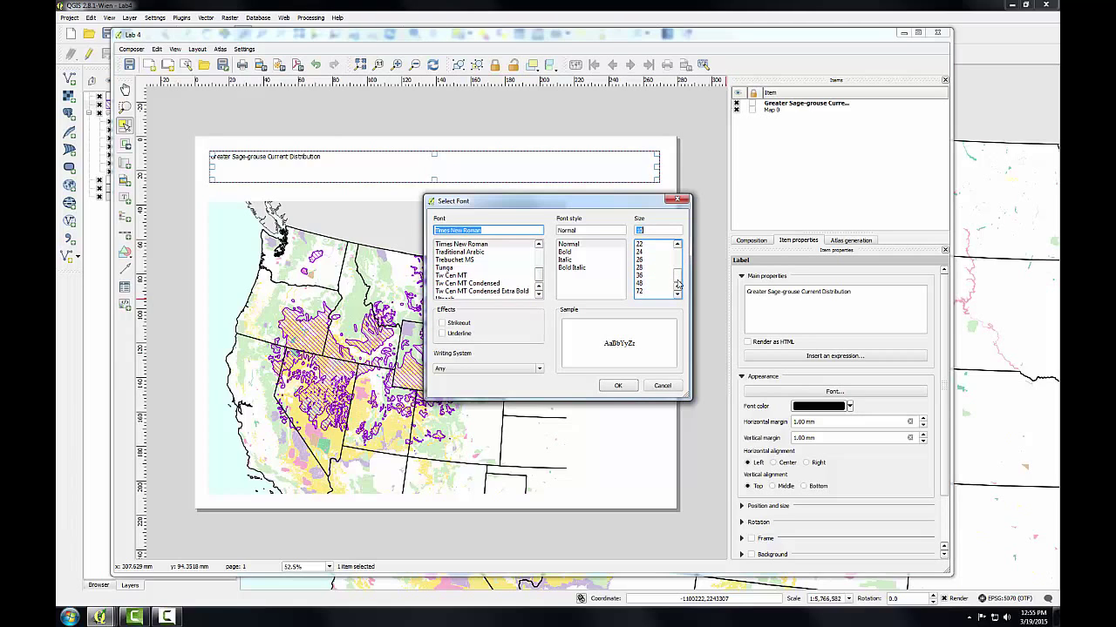
left_click(645, 275)
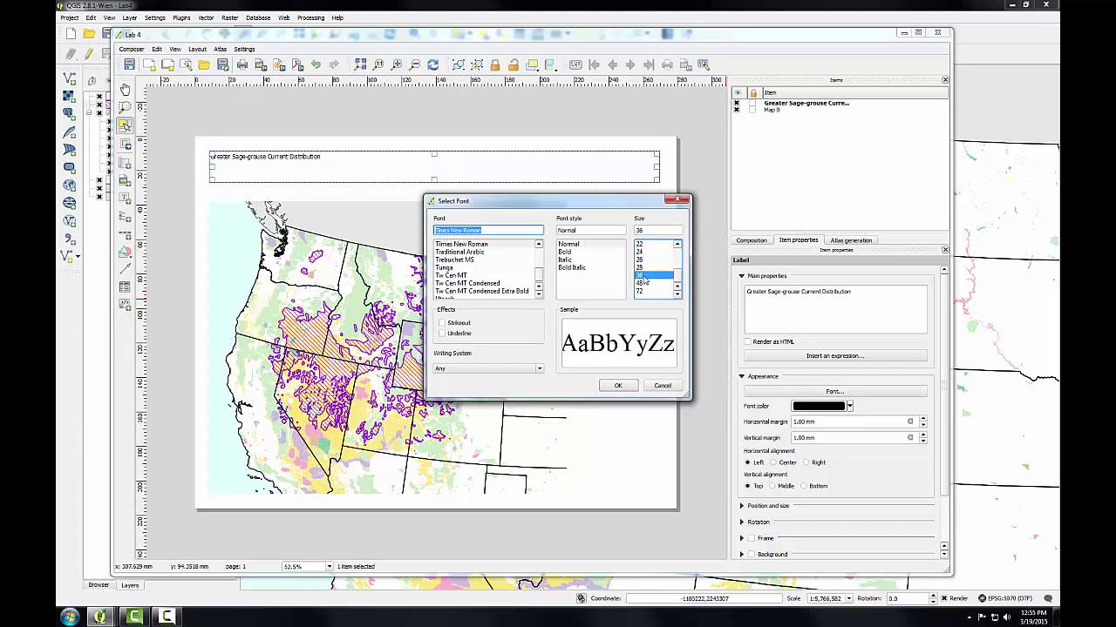
left_click(563, 251)
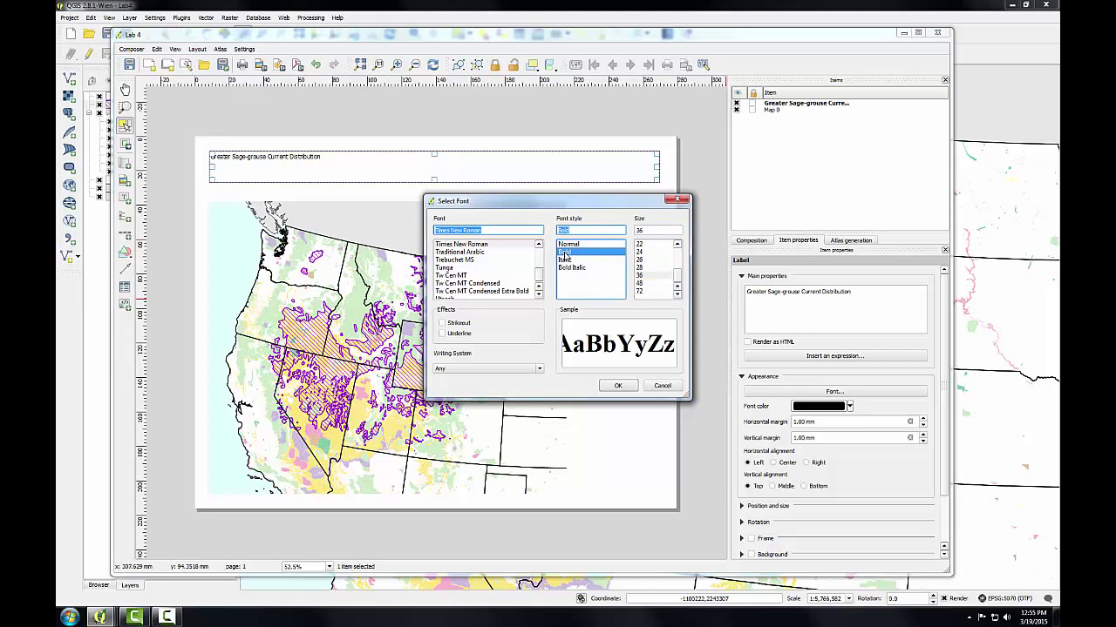
left_click(617, 386)
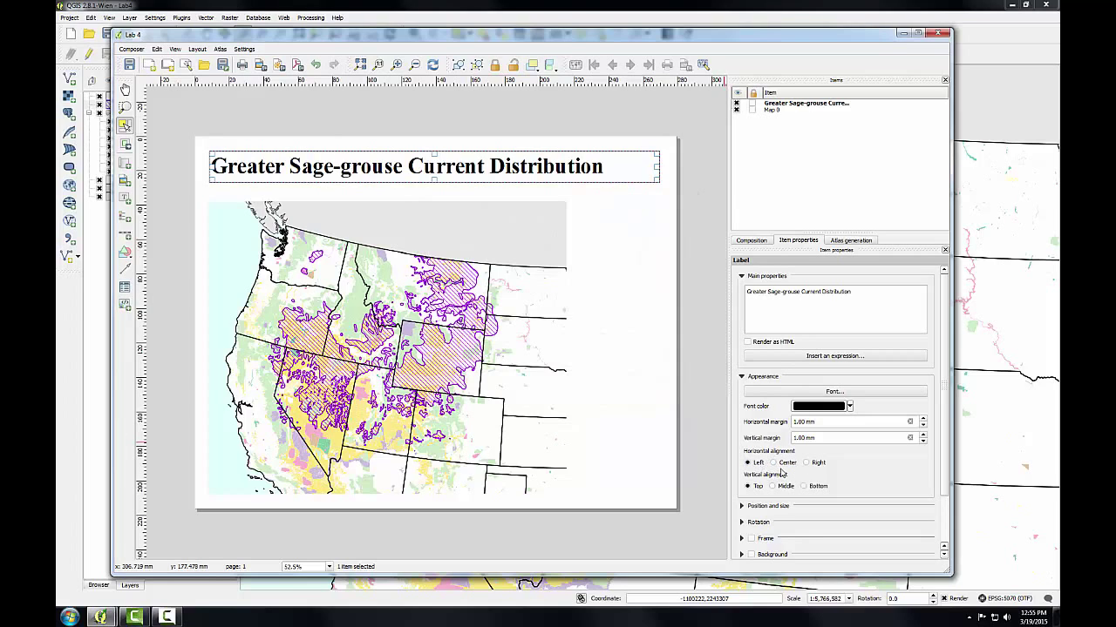
left_click(772, 463)
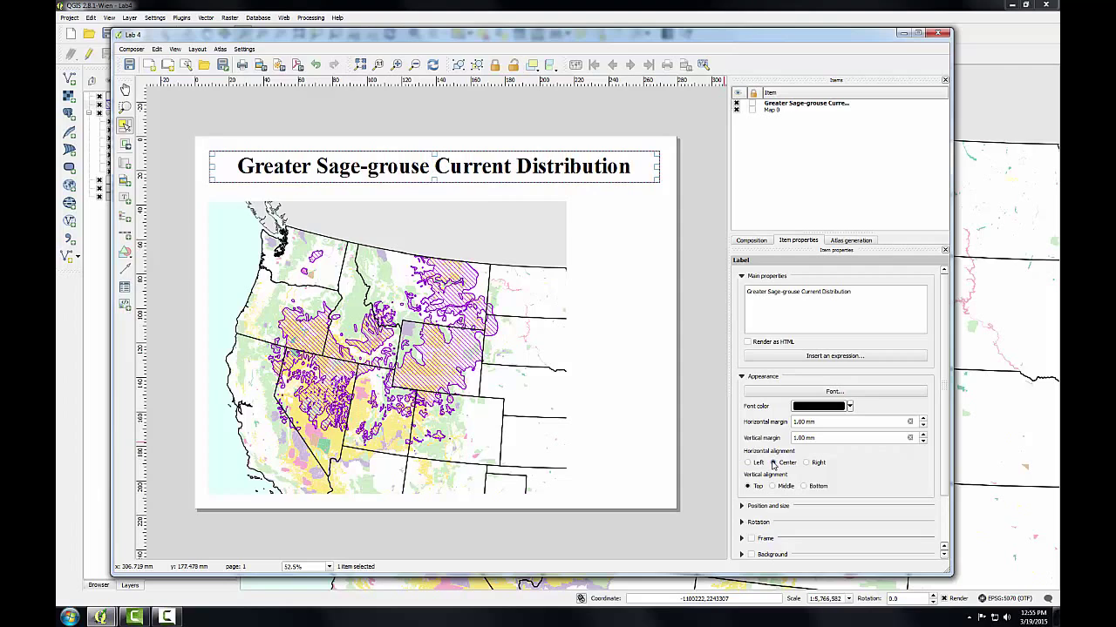
left_click(126, 218)
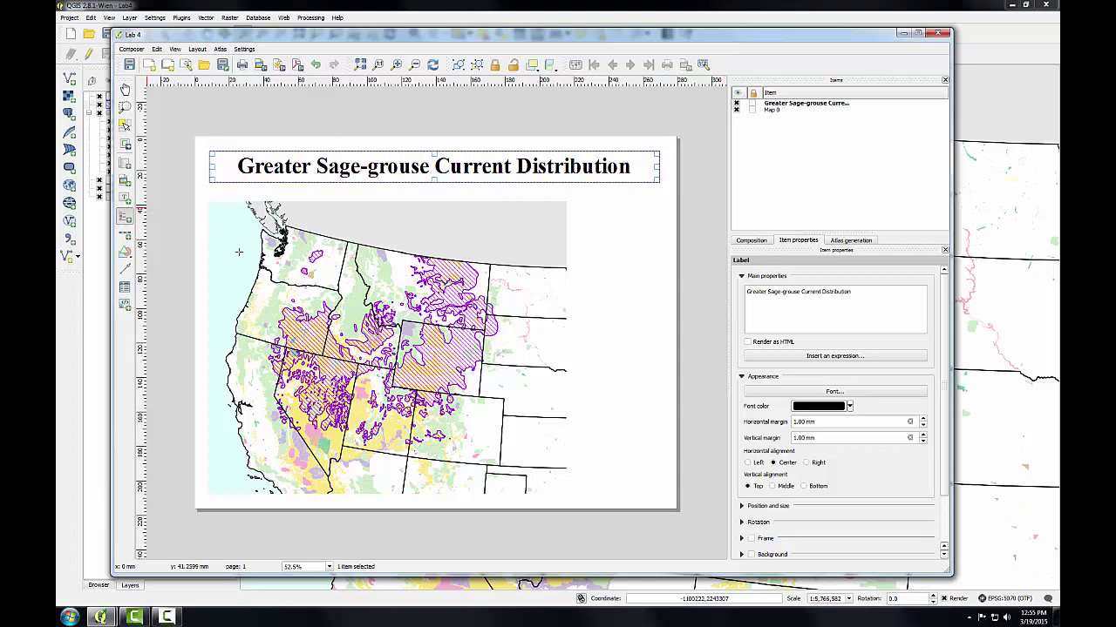
Draw a legend to the right of the map and turn off its Auto update.
left_click_drag(579, 271, 663, 406)
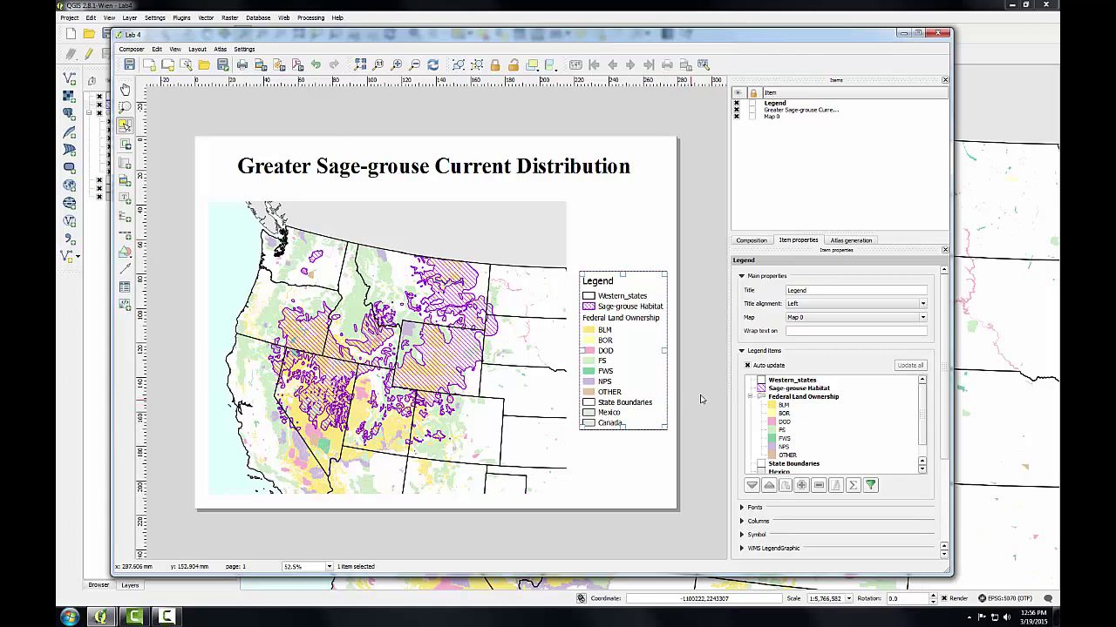
left_click(747, 366)
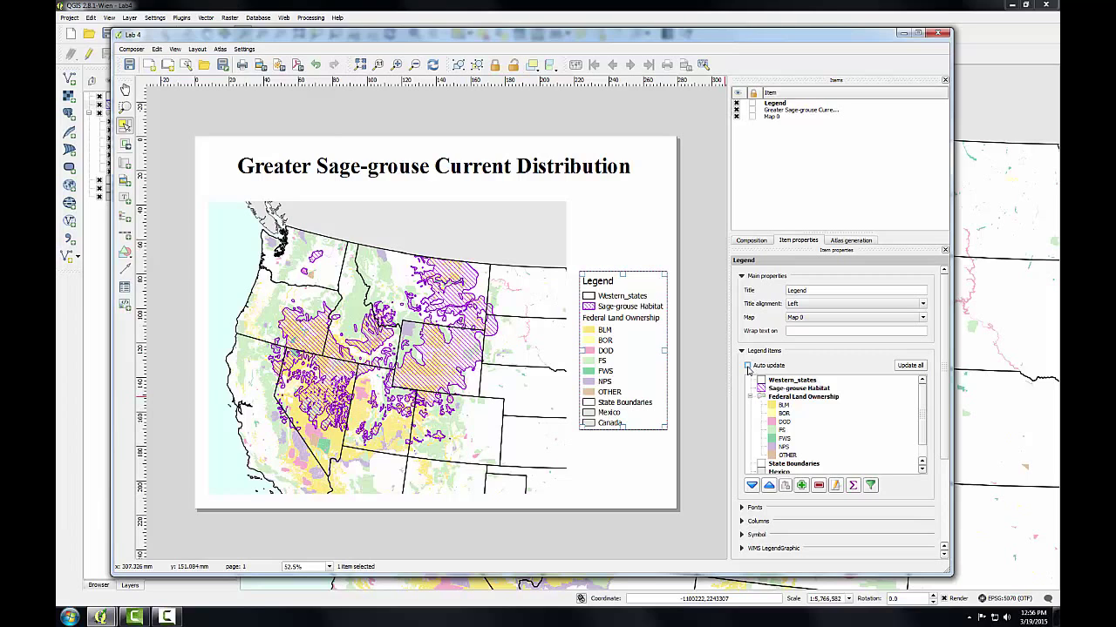
Remove Western_states and Mexico from the legend items, then select the BLM entry.
left_click(772, 380)
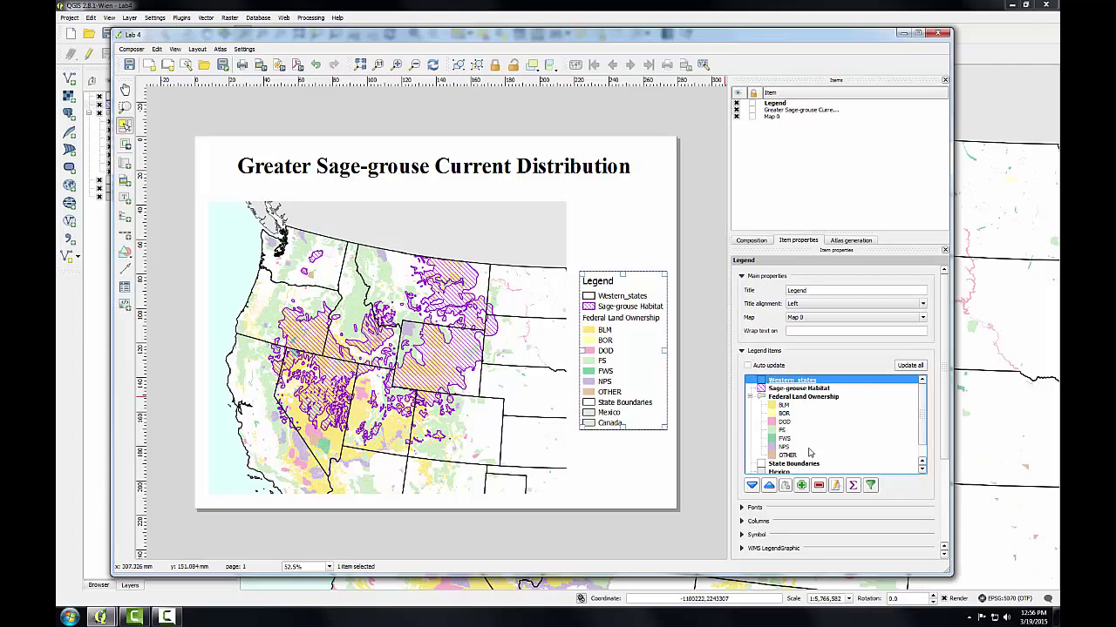
left_click(818, 487)
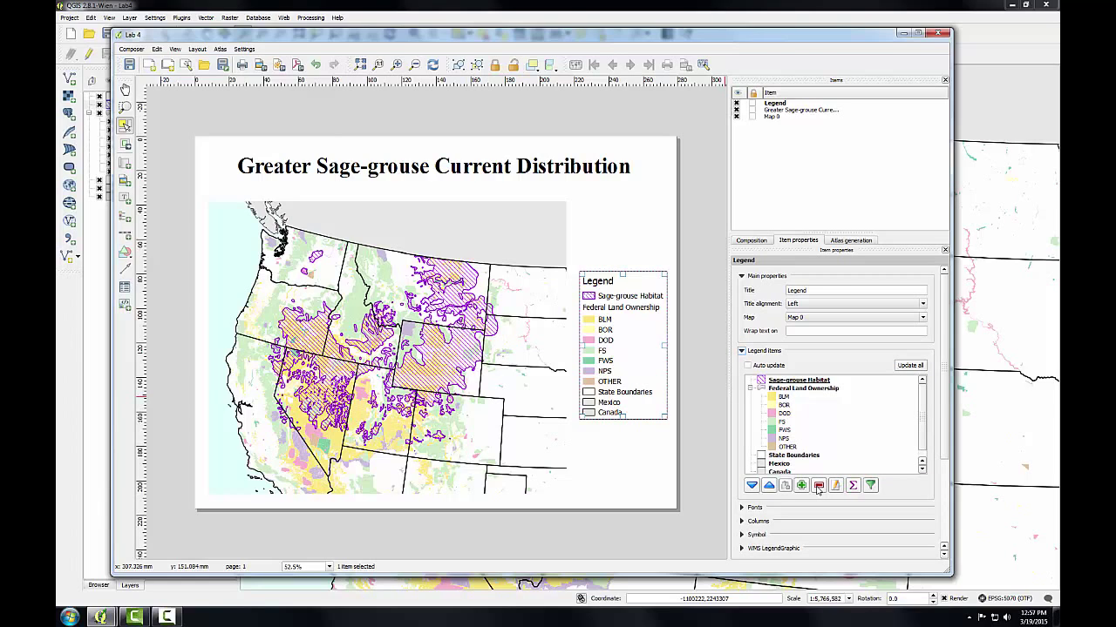
left_click(778, 467)
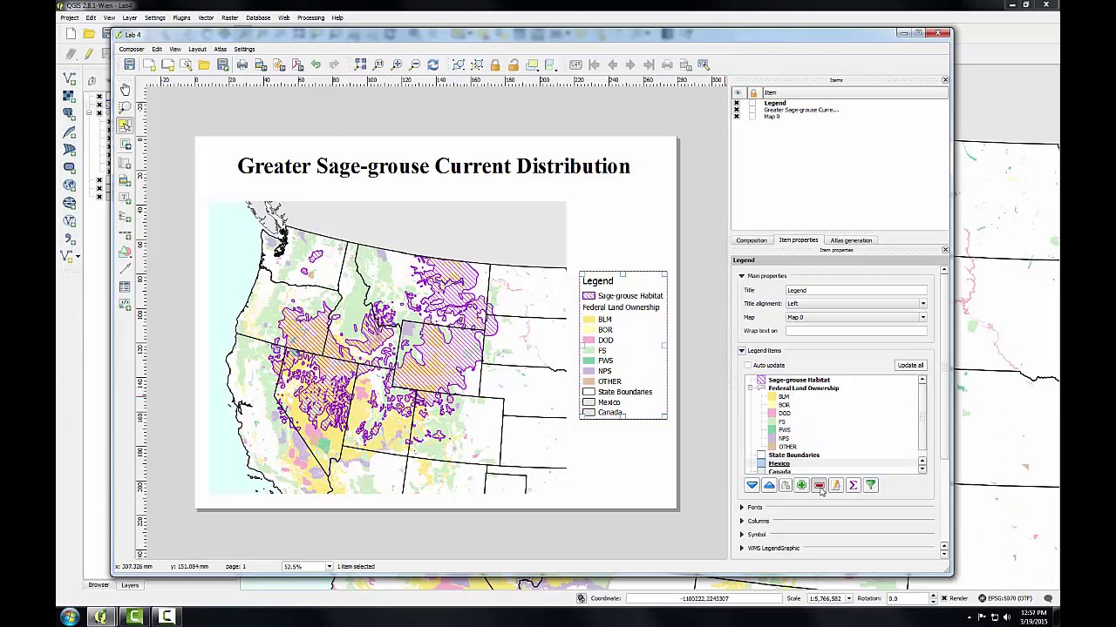
left_click(818, 486)
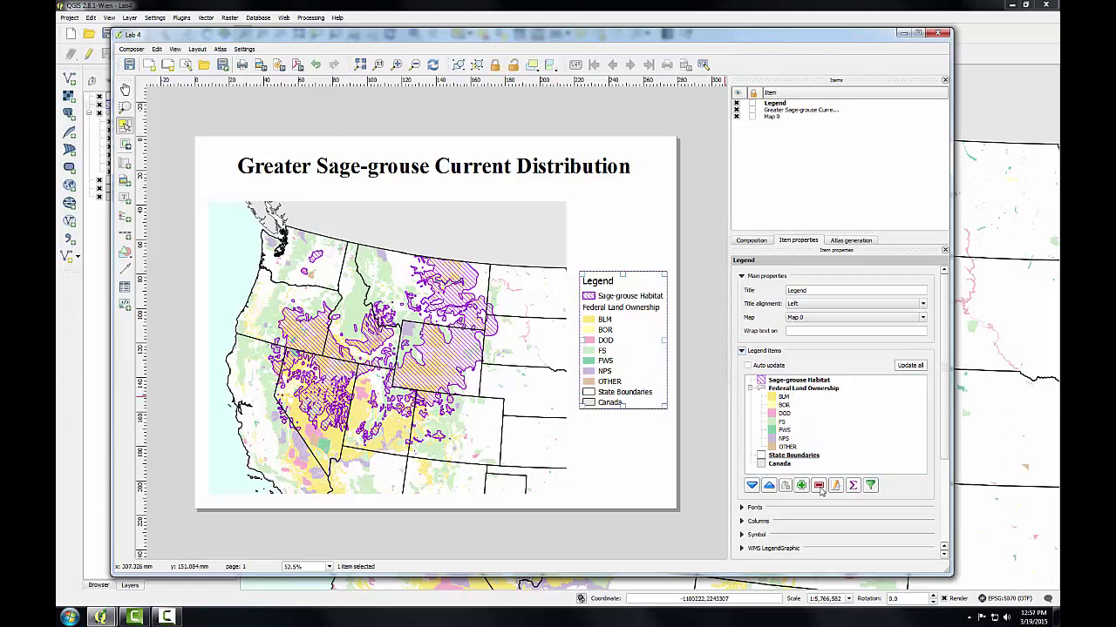
left_click(783, 398)
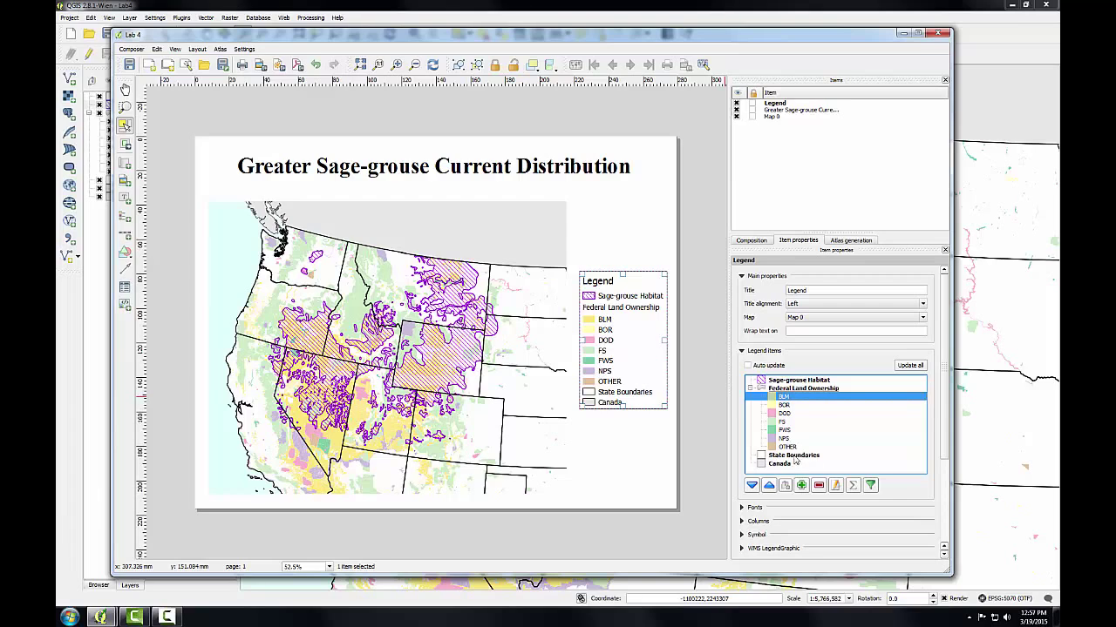
Rename the legend's BLM entry to 'Bureau of Land Management' and shift the legend left against the map.
left_click(834, 486)
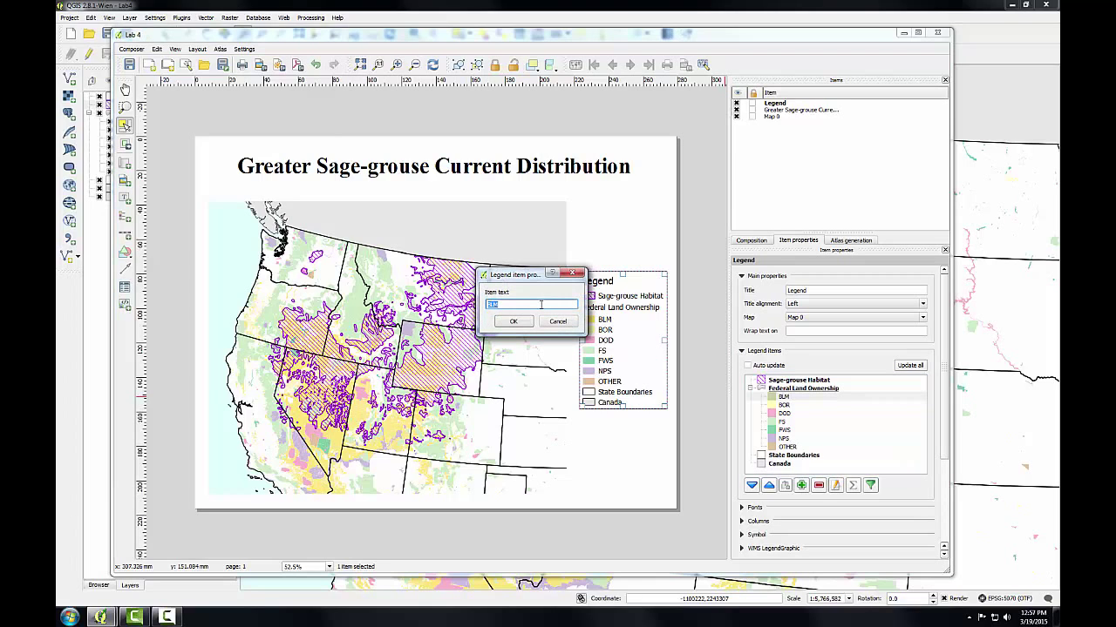
type("Bureau of Land Management")
left_click(512, 322)
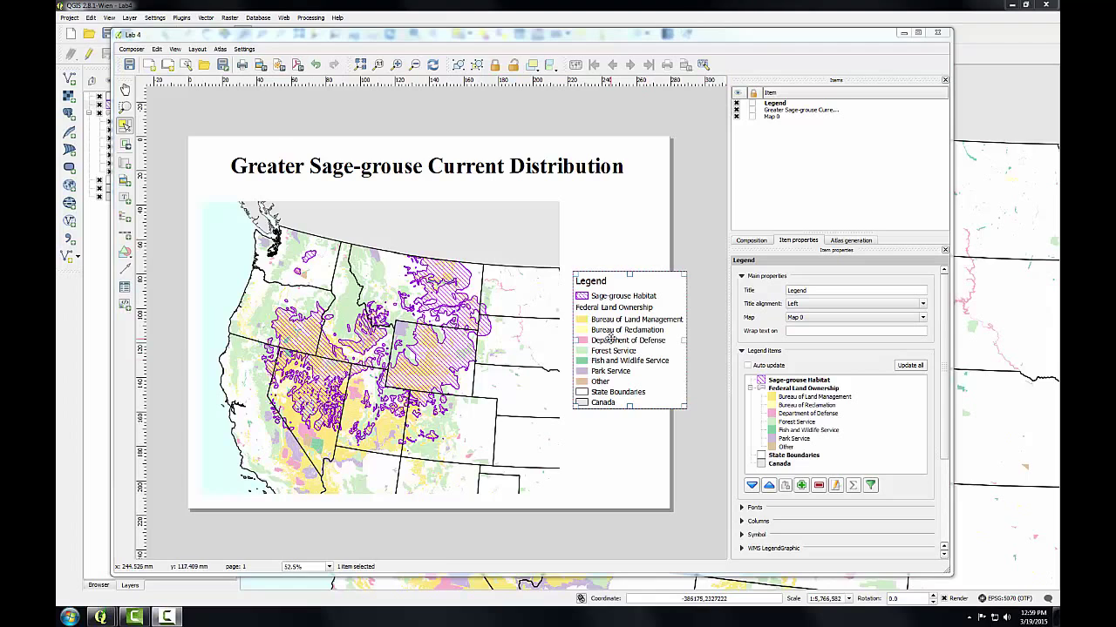
left_click_drag(610, 339, 586, 346)
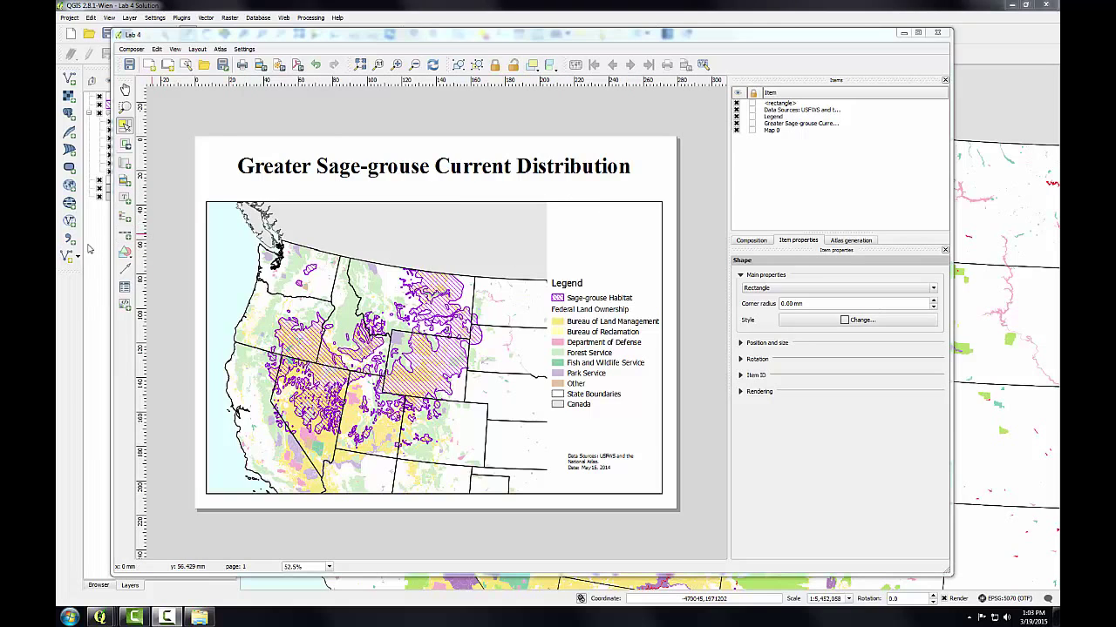
Dismiss the Add Shape choices without drawing and begin exporting the layout as an image.
left_click(126, 252)
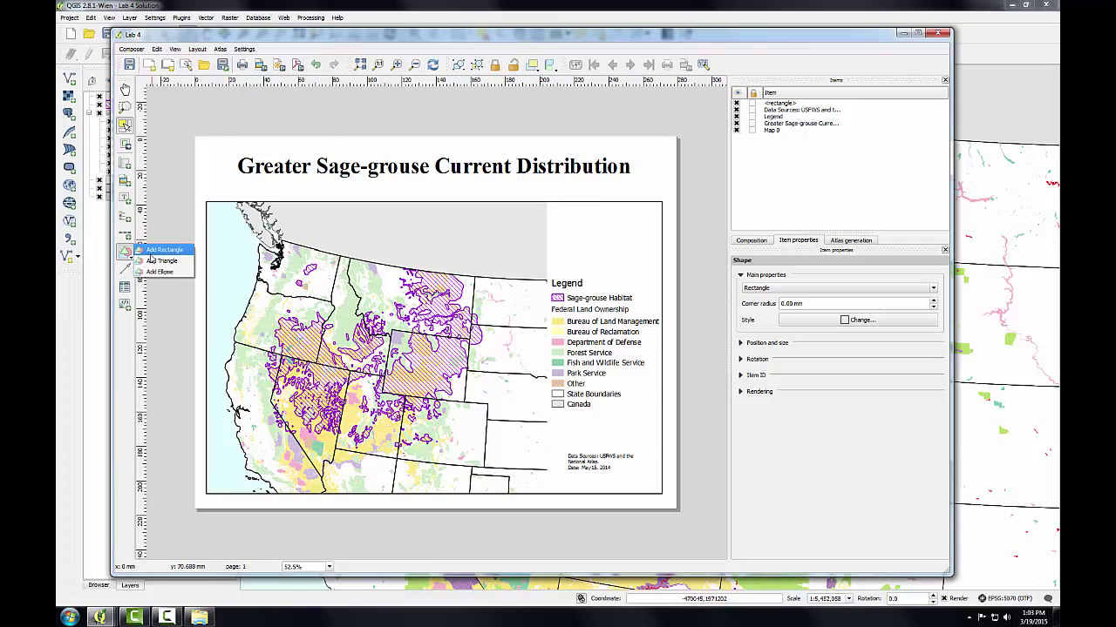
left_click(159, 260)
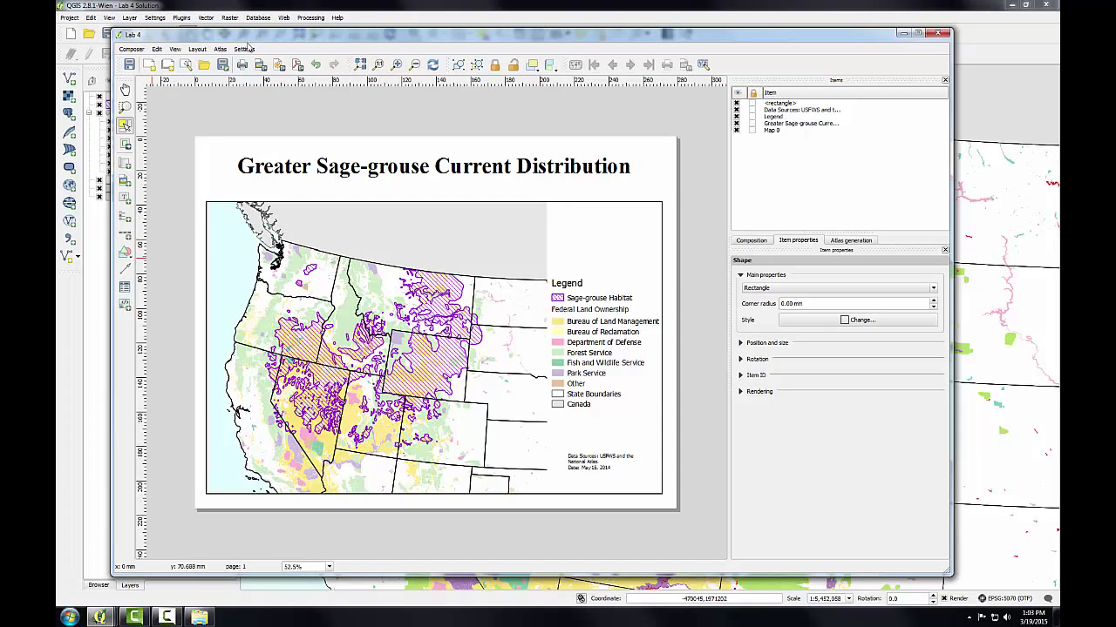
left_click(260, 66)
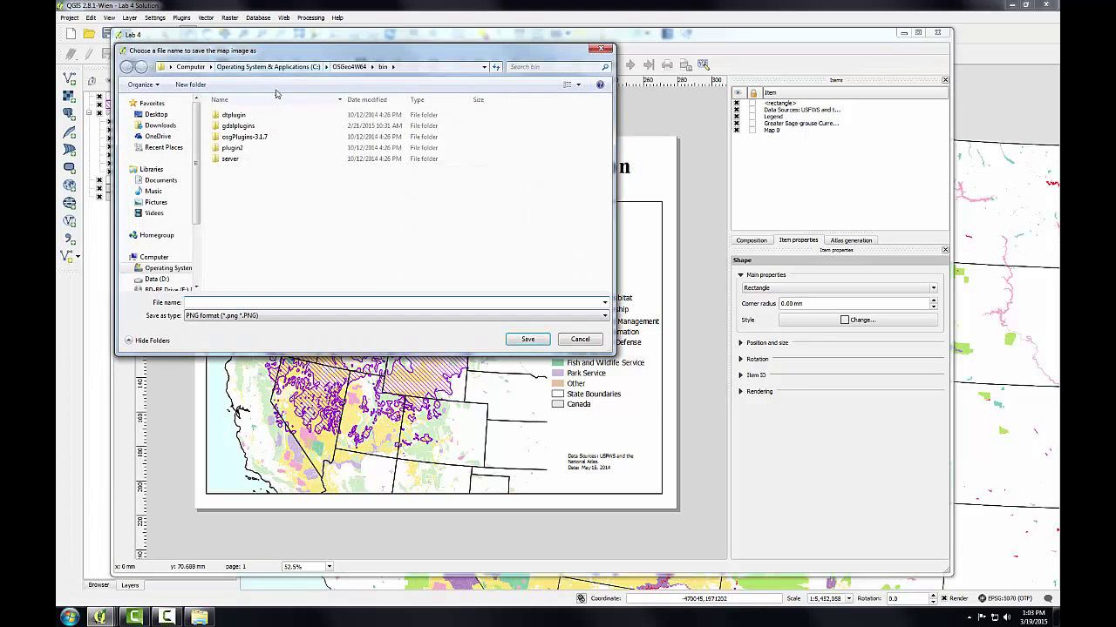
Save the layout as JPG image 'Lab 4' in FOSS4G Labs QGIS 2.8 > GST 101 > Module 4 Lab.
left_click(325, 67)
left_click(357, 90)
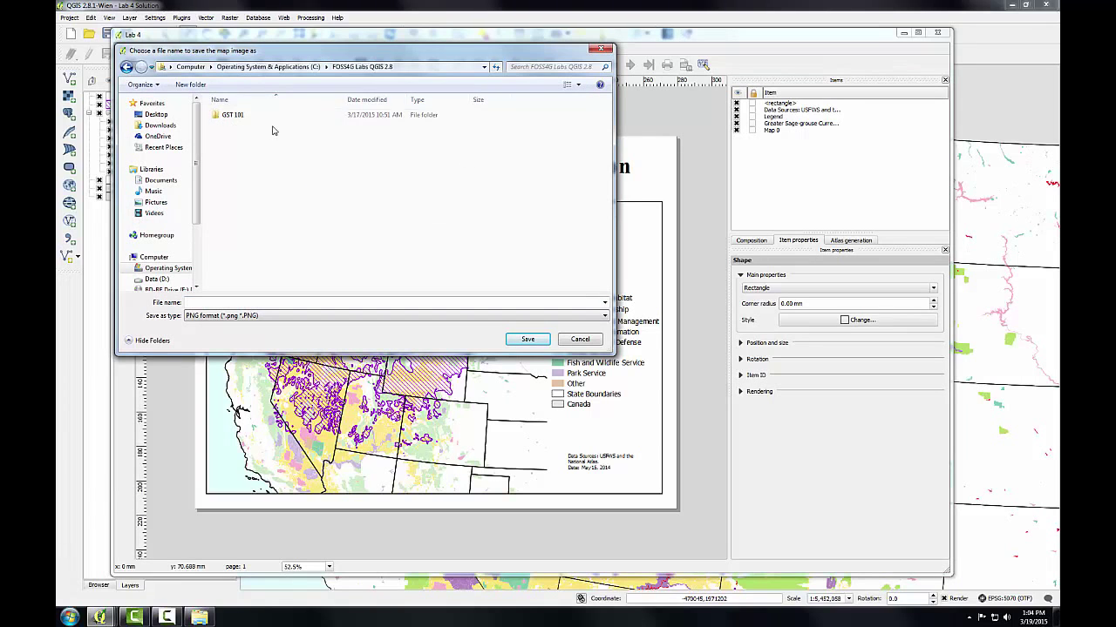
double_click(232, 115)
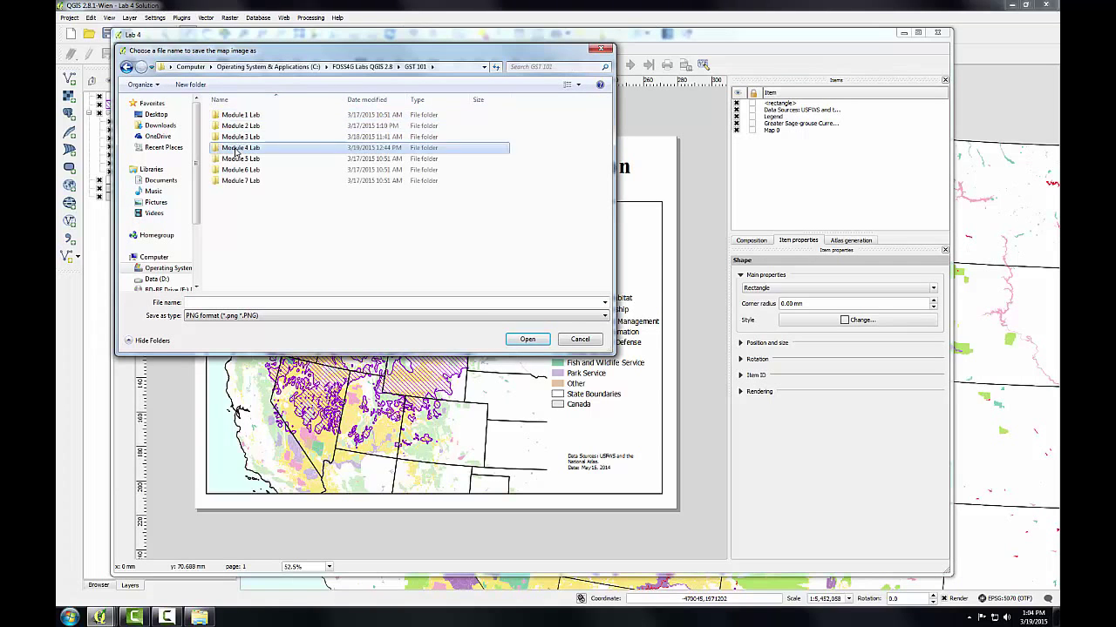
double_click(237, 147)
left_click(231, 316)
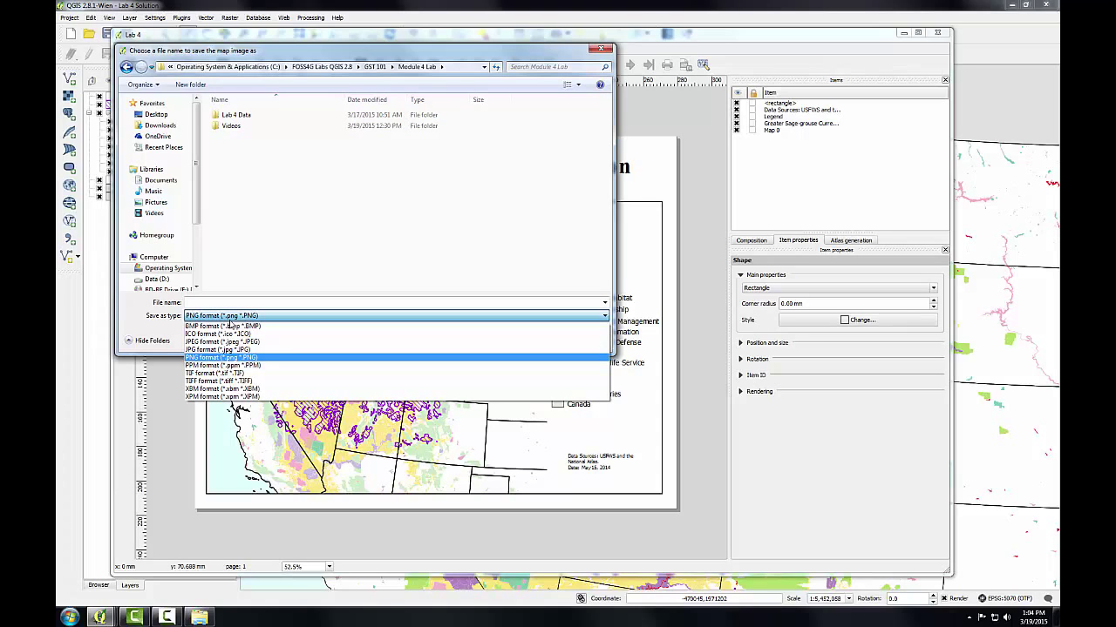
left_click(219, 349)
left_click(218, 303)
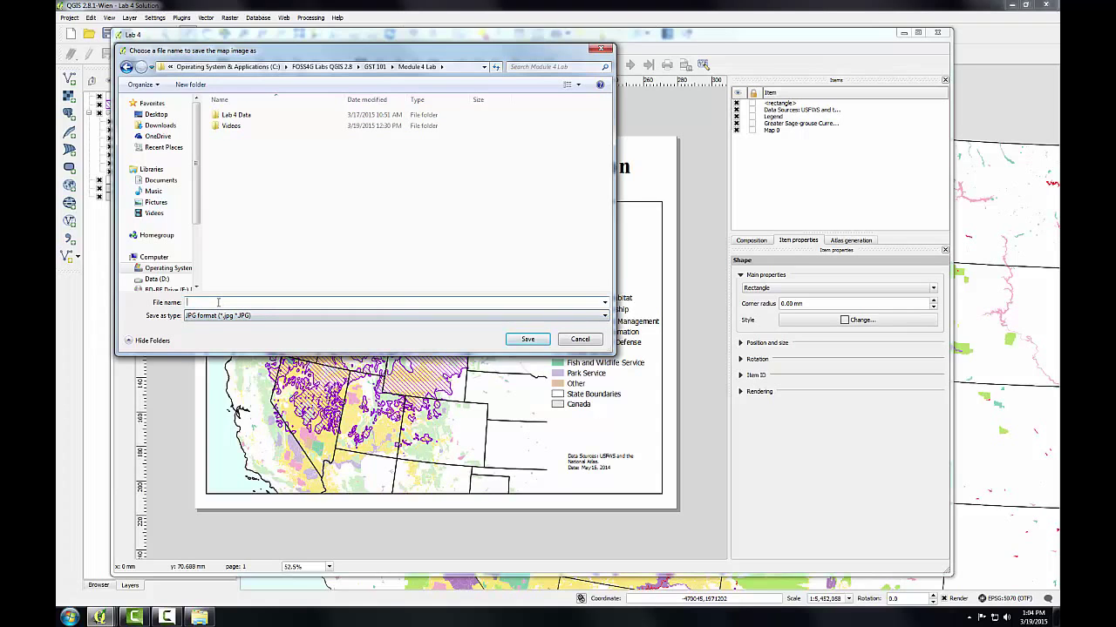
type("Lab ")
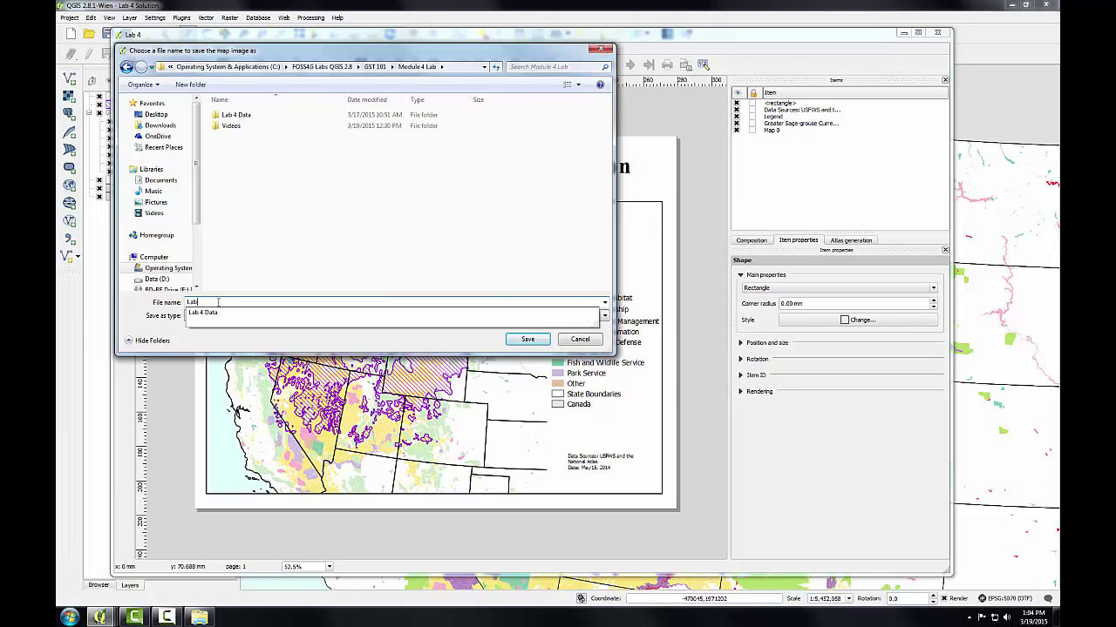
type("4")
key("Return")
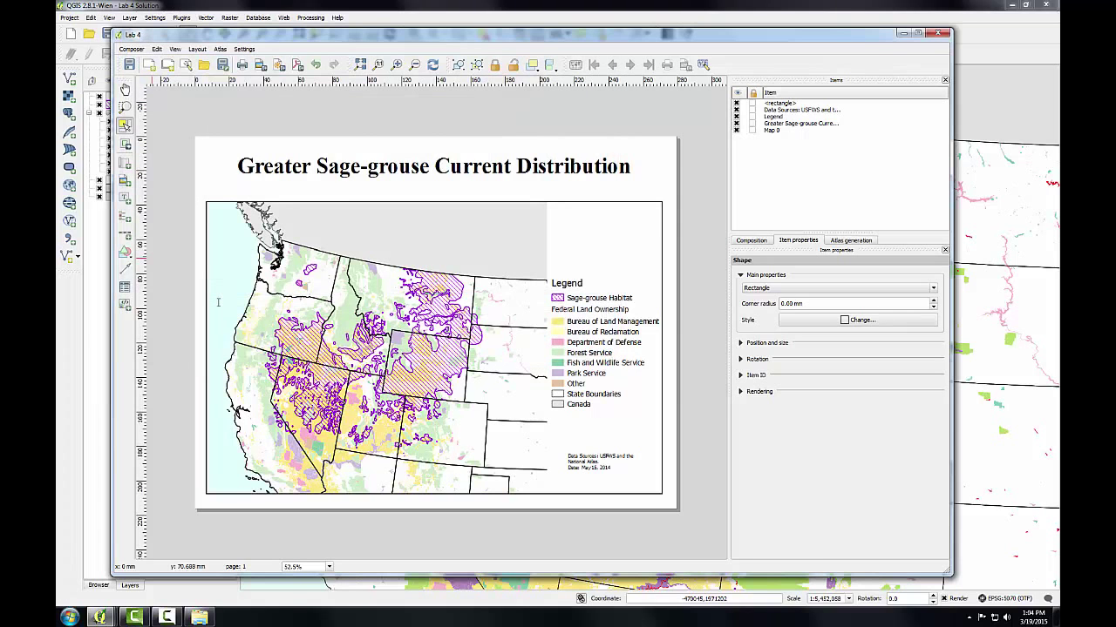